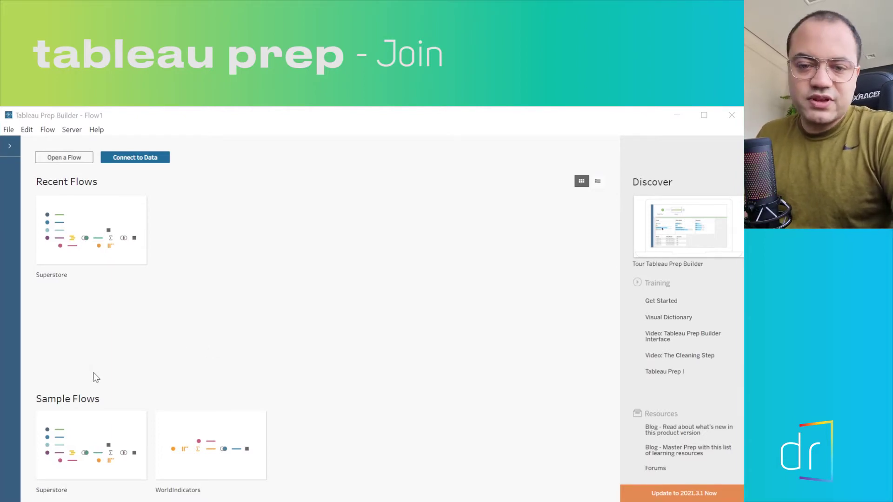
# Step: Open the Superstore sample flow
pyautogui.moveTo(109, 432)
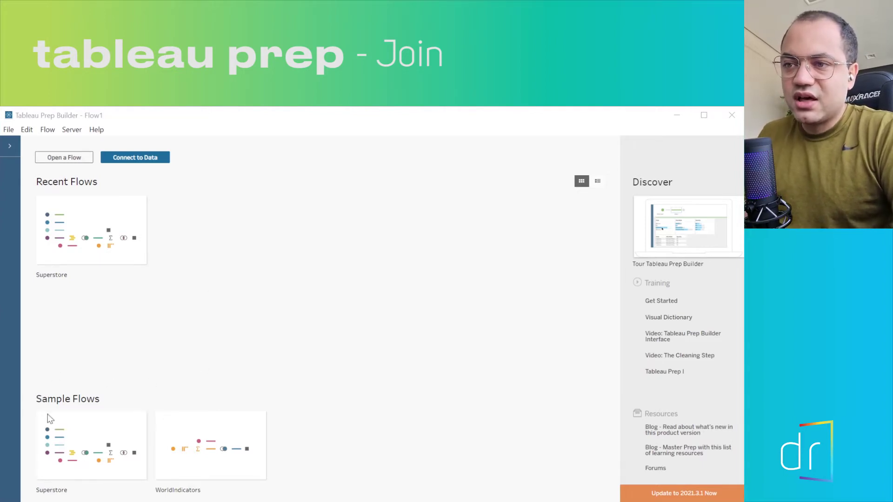
pyautogui.click(82, 445)
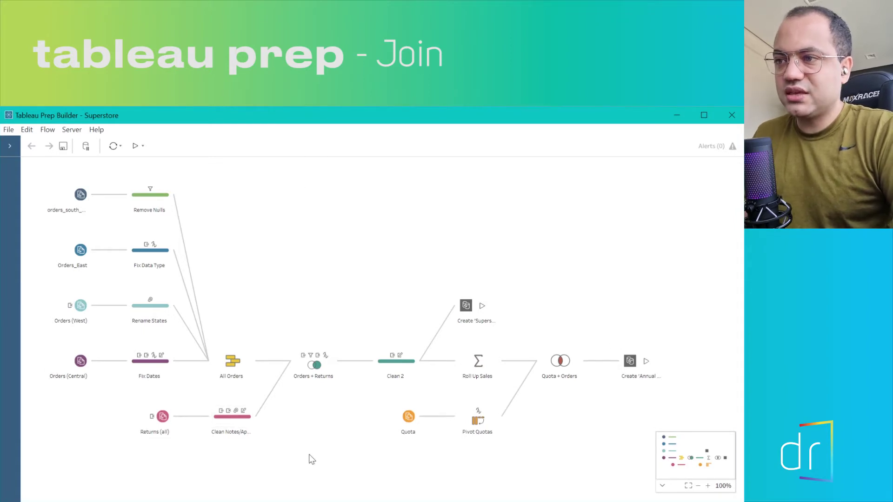
pyautogui.moveTo(274, 338)
pyautogui.mouseDown()
pyautogui.moveTo(325, 415)
pyautogui.moveTo(355, 420)
pyautogui.moveTo(302, 399)
pyautogui.moveTo(269, 328)
pyautogui.mouseUp()
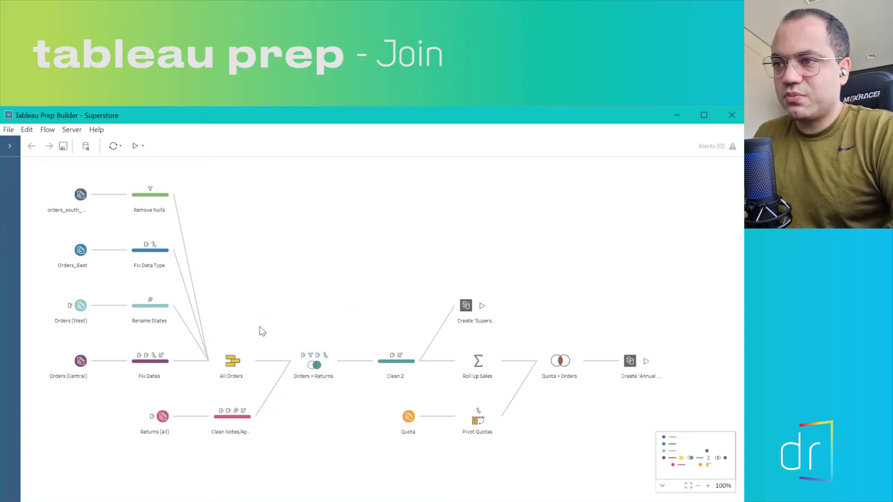
# Step: Locate the Orders + Returns join and its two inputs, All Orders and Clean Notes/Approver, in the flow
pyautogui.moveTo(223, 270); pyautogui.dragTo(368, 444)
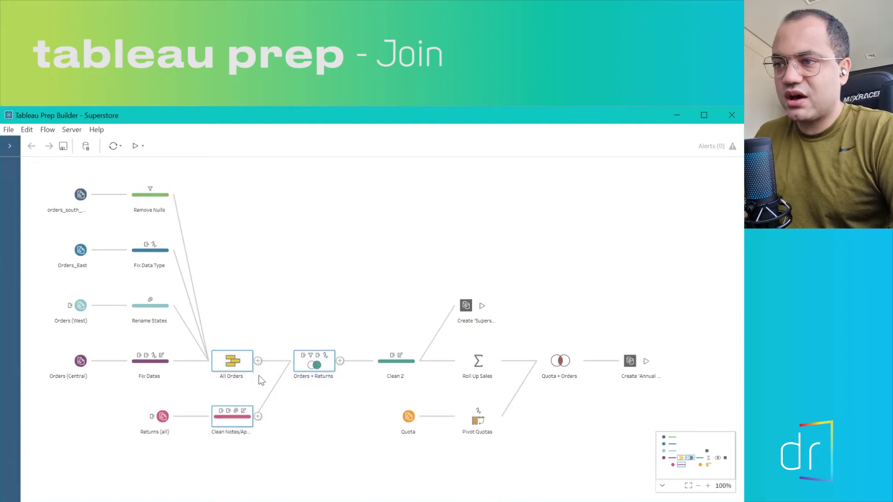
pyautogui.click(299, 421)
pyautogui.moveTo(276, 318); pyautogui.dragTo(357, 418)
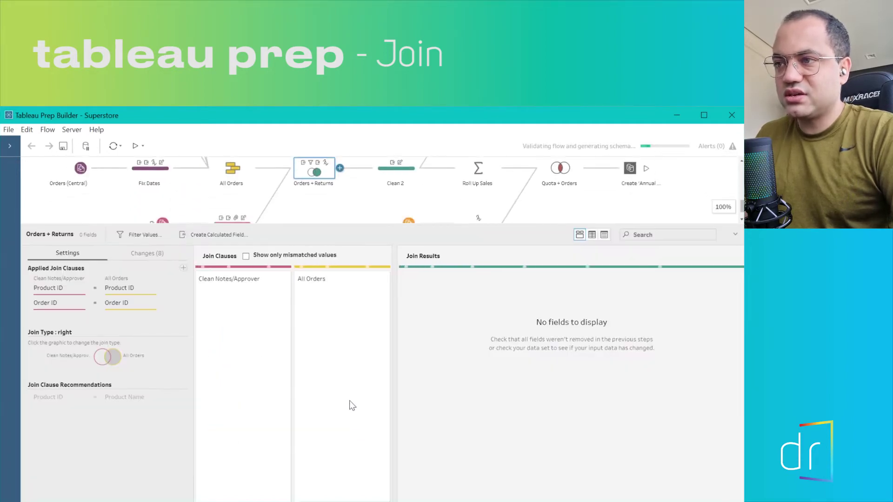
pyautogui.click(735, 236)
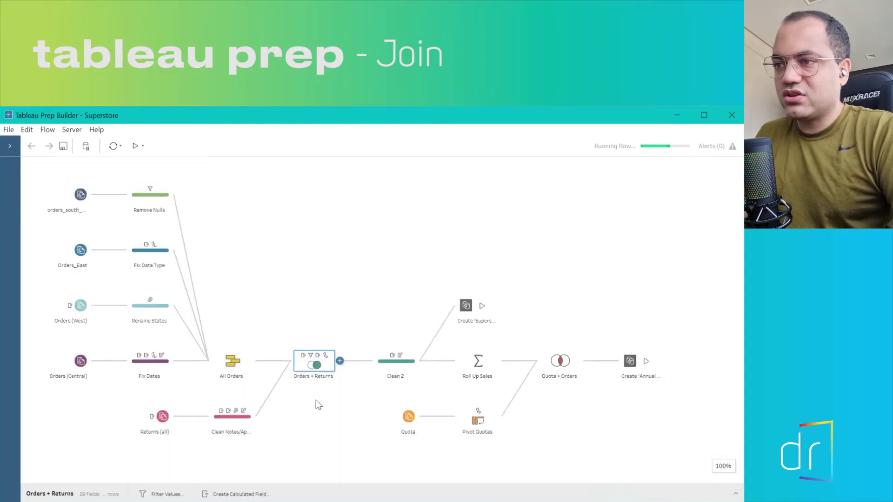
pyautogui.moveTo(283, 328); pyautogui.dragTo(342, 392)
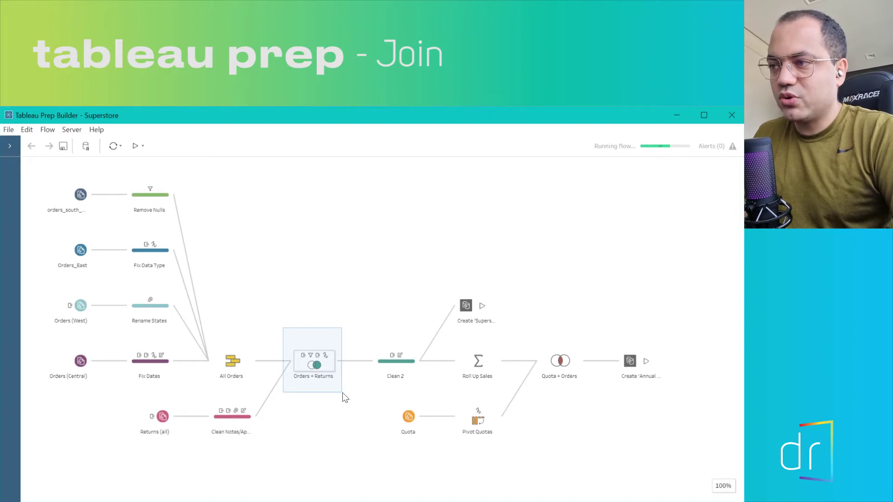
pyautogui.moveTo(211, 322); pyautogui.dragTo(281, 326)
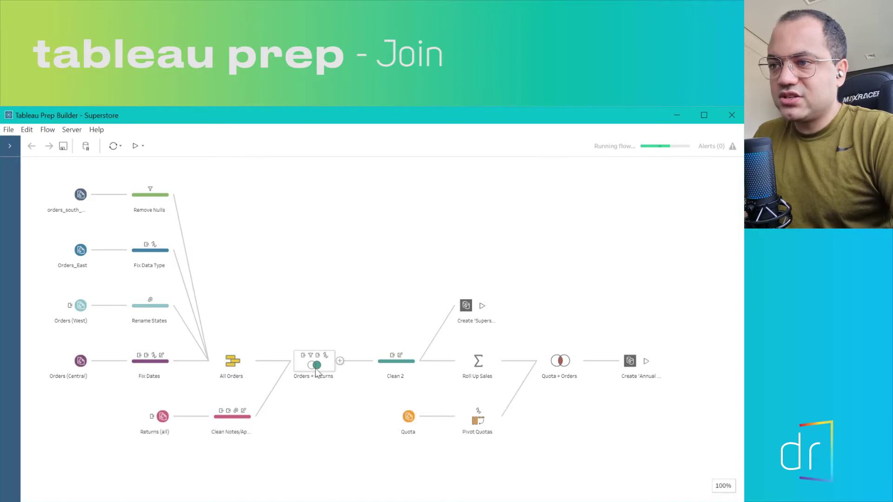
# Step: Examine all the fields of the All Orders union step, from Table Names to Order ID
pyautogui.click(239, 360)
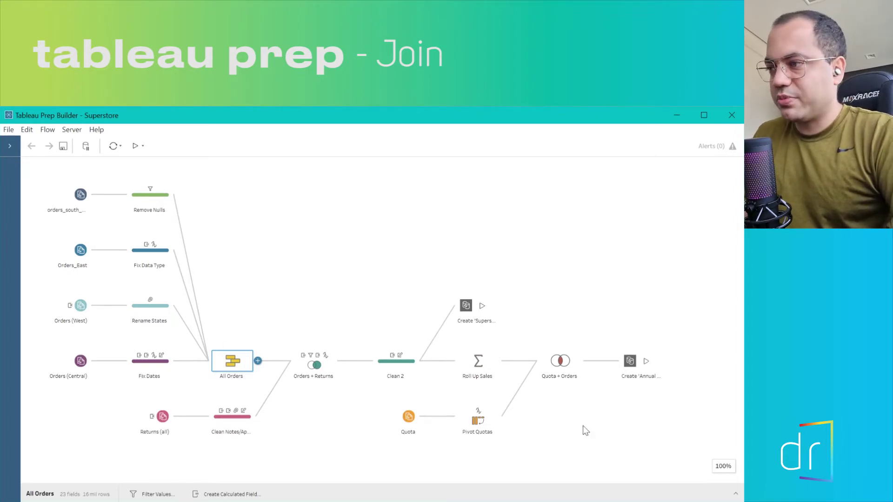
pyautogui.click(735, 494)
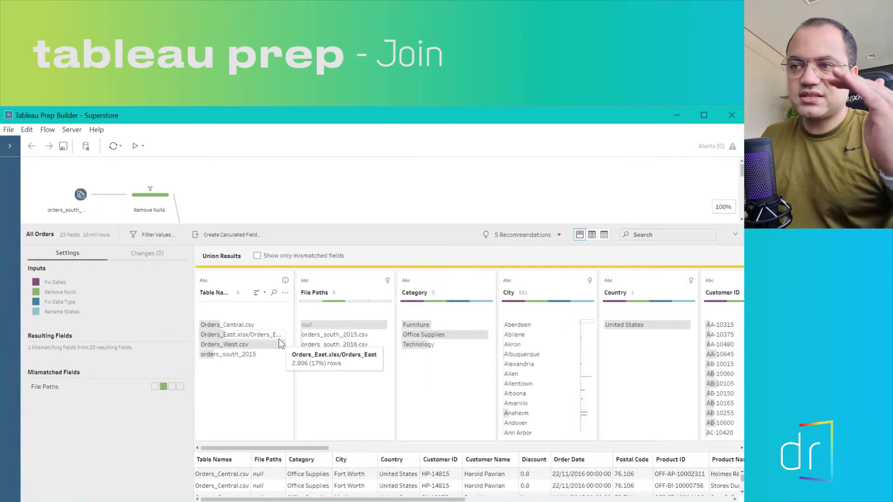
pyautogui.moveTo(279, 344)
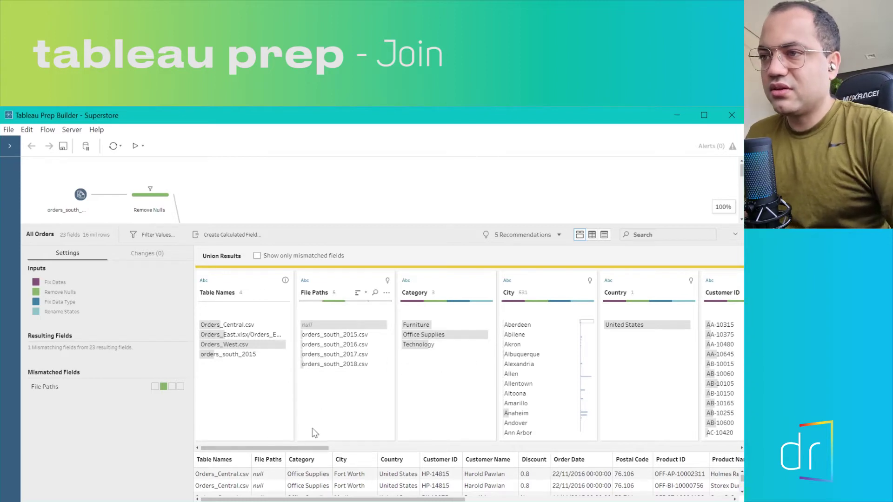
pyautogui.moveTo(300, 448); pyautogui.dragTo(606, 453)
pyautogui.moveTo(548, 451); pyautogui.dragTo(611, 449)
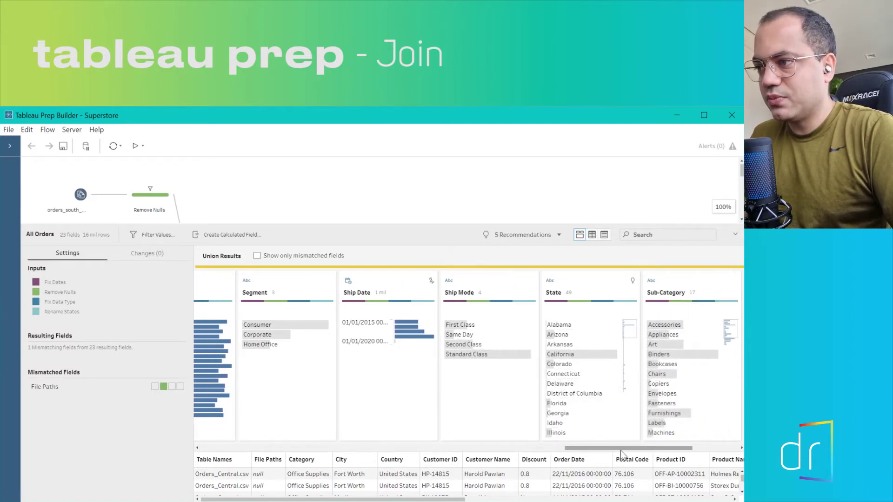
pyautogui.moveTo(622, 449); pyautogui.dragTo(668, 451)
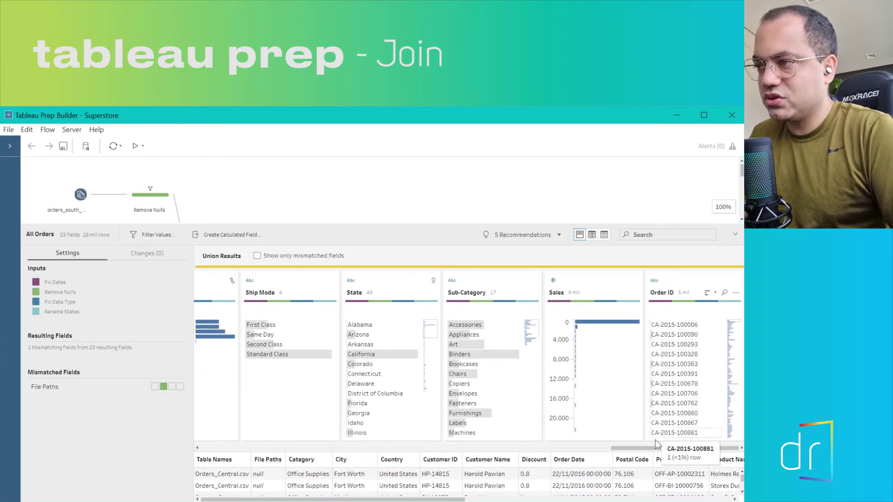
pyautogui.moveTo(633, 450); pyautogui.dragTo(190, 455)
pyautogui.click(253, 291)
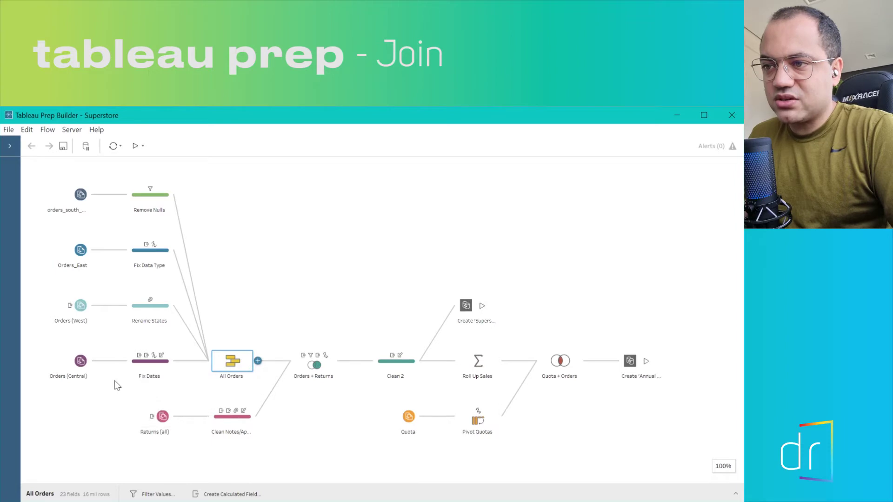
# Step: Examine the fields of the Clean Notes/Approver step, including Return Notes, Order ID, Product ID and Return Reason
pyautogui.click(233, 427)
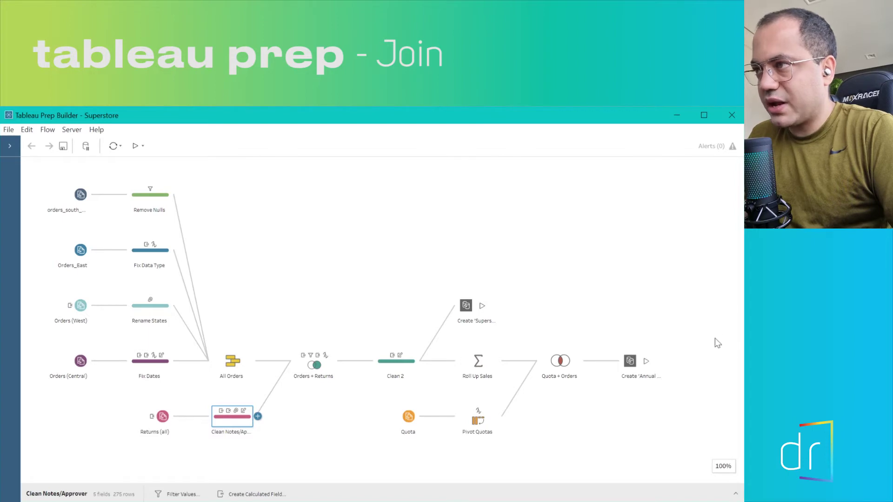
pyautogui.click(735, 495)
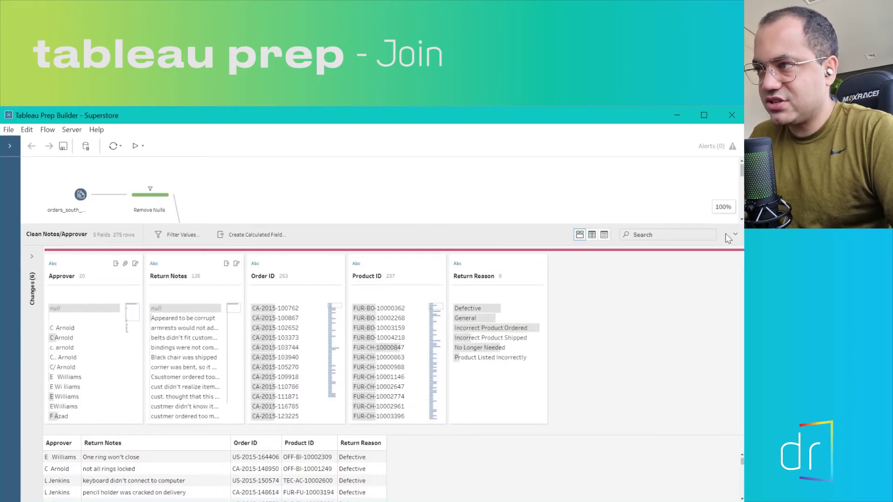
pyautogui.click(734, 234)
pyautogui.click(739, 494)
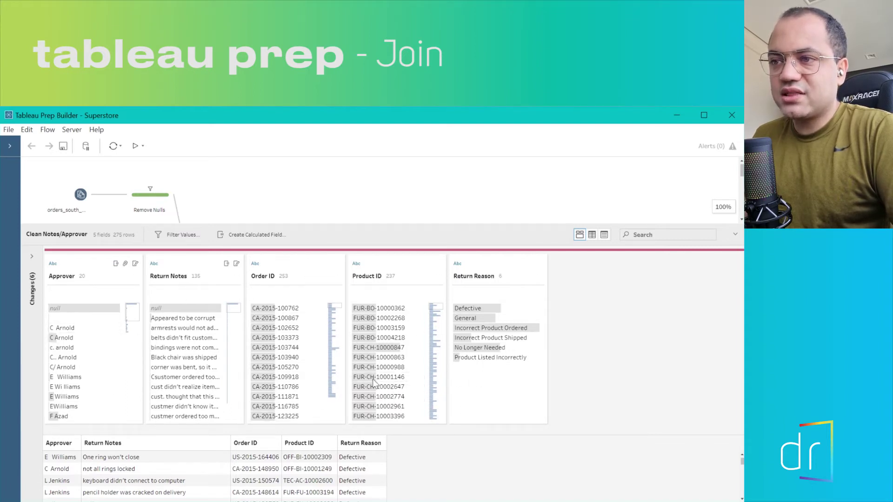
pyautogui.click(735, 236)
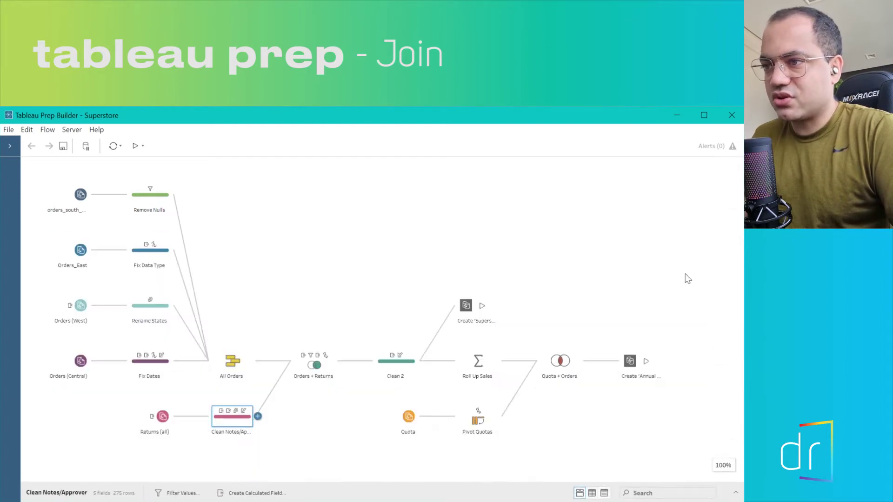
# Step: Reopen the details of the All Orders step and browse its fields as far as Segment and Ship Date
pyautogui.click(232, 371)
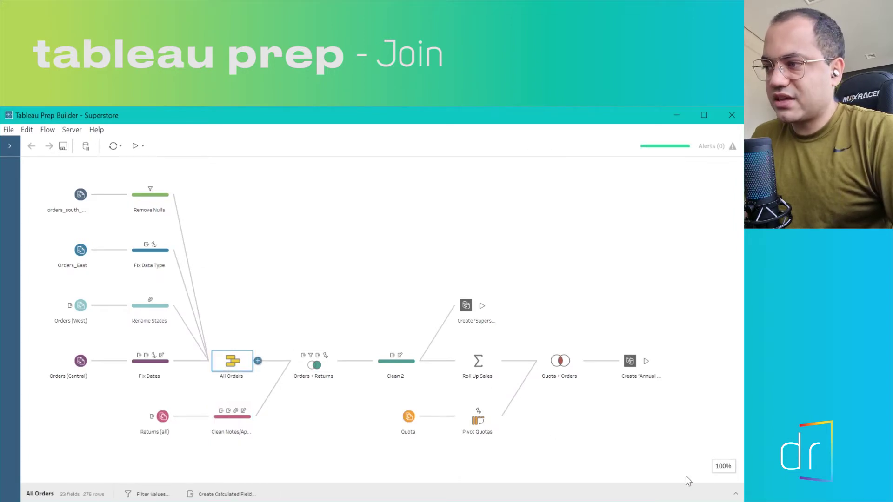
pyautogui.click(734, 493)
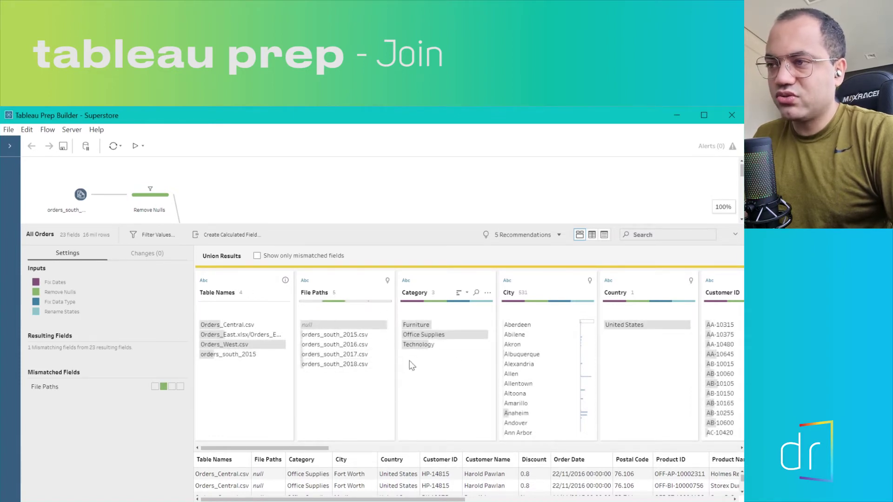
pyautogui.moveTo(285, 450); pyautogui.dragTo(361, 453)
pyautogui.moveTo(372, 449); pyautogui.dragTo(588, 454)
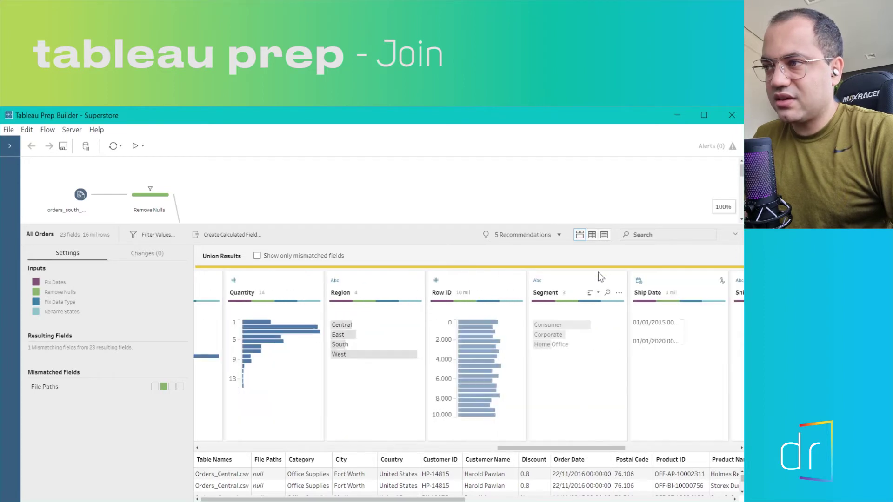
# Step: Search the All Orders fields for "sales", clear the search and return to the full flow view
pyautogui.moveTo(571, 325)
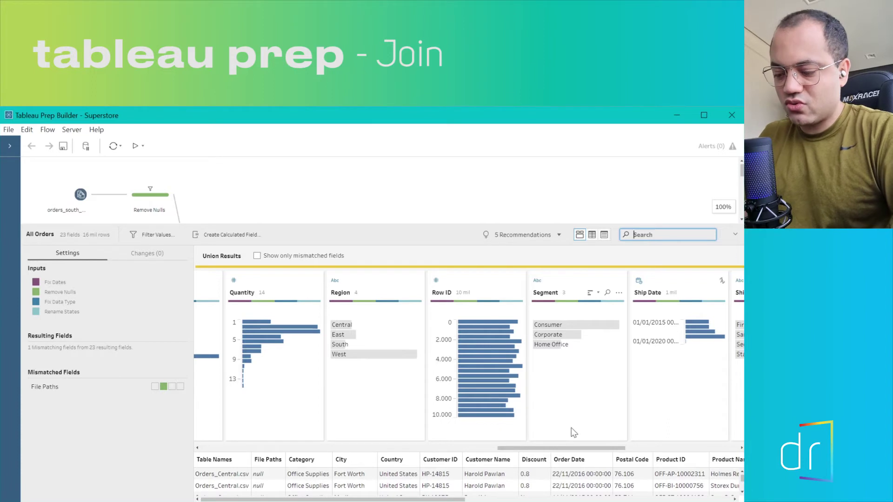
pyautogui.write('sales')
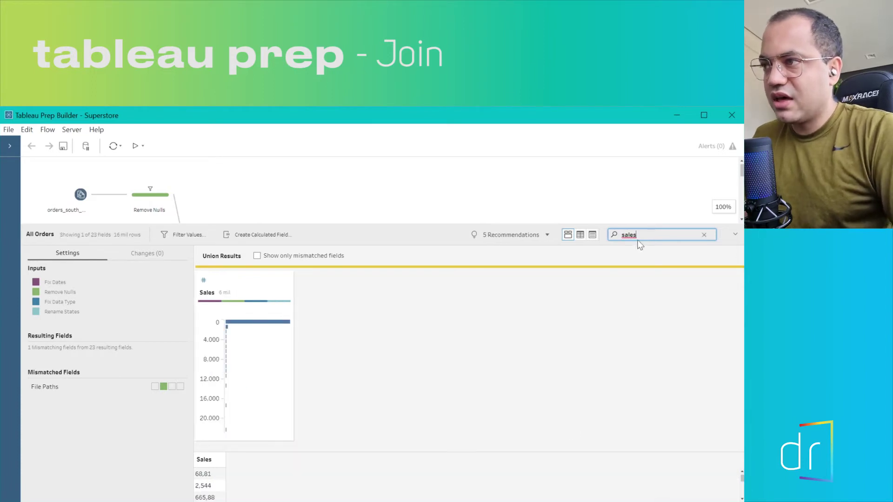
pyautogui.doubleClick(642, 234)
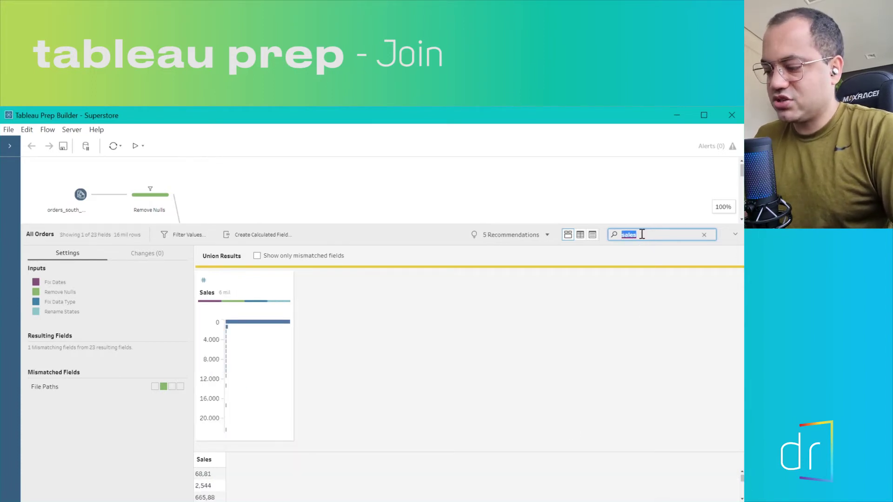
pyautogui.press('BackSpace')
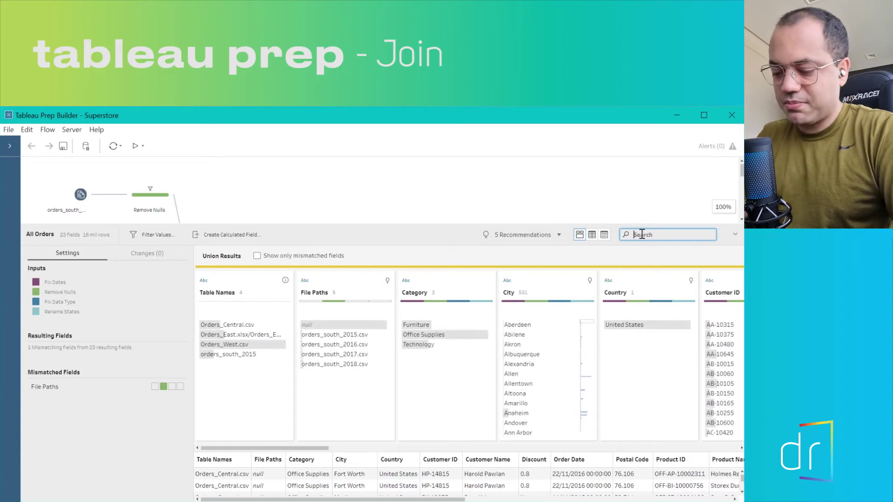
pyautogui.write('sales')
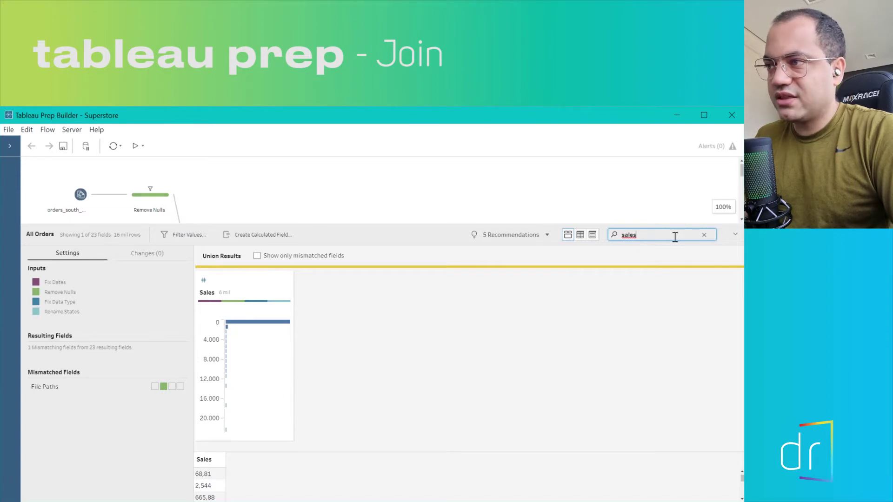
pyautogui.click(704, 235)
pyautogui.click(735, 235)
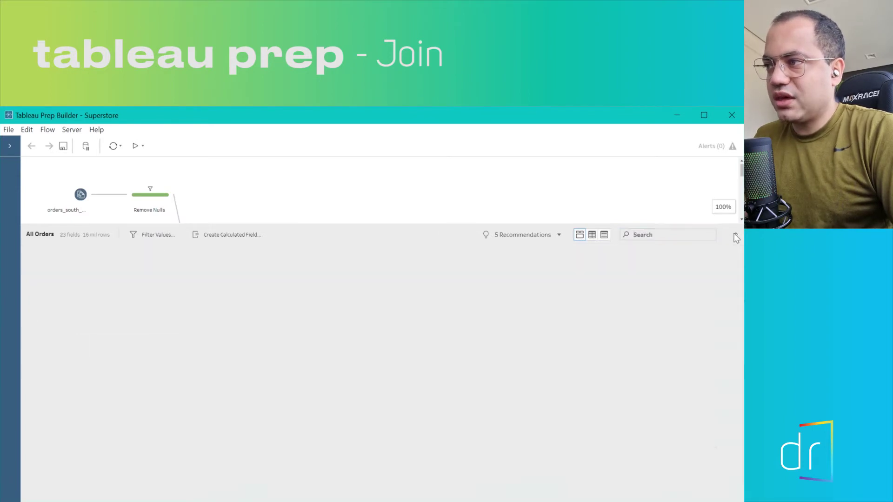
# Step: In the Clean Notes/Approver step, compare the return rows for Product ID FUR-BO-10000362 and for the first Order ID, leaving no value selected
pyautogui.click(234, 430)
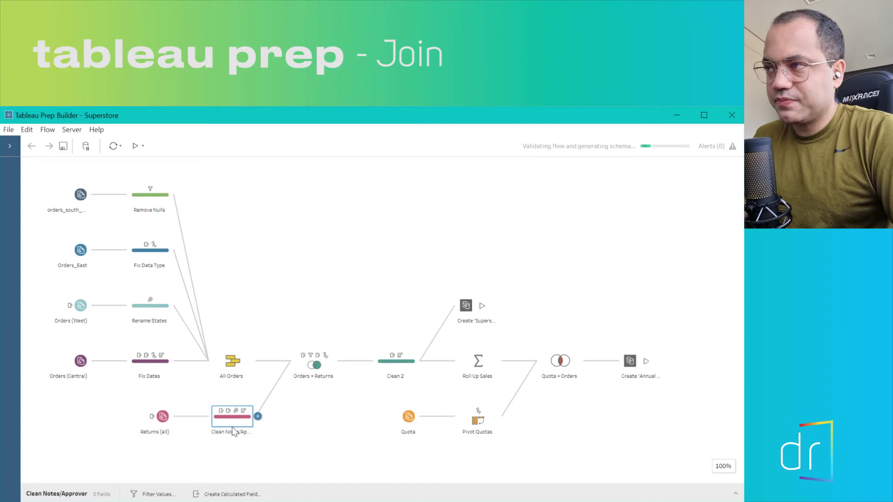
pyautogui.click(736, 495)
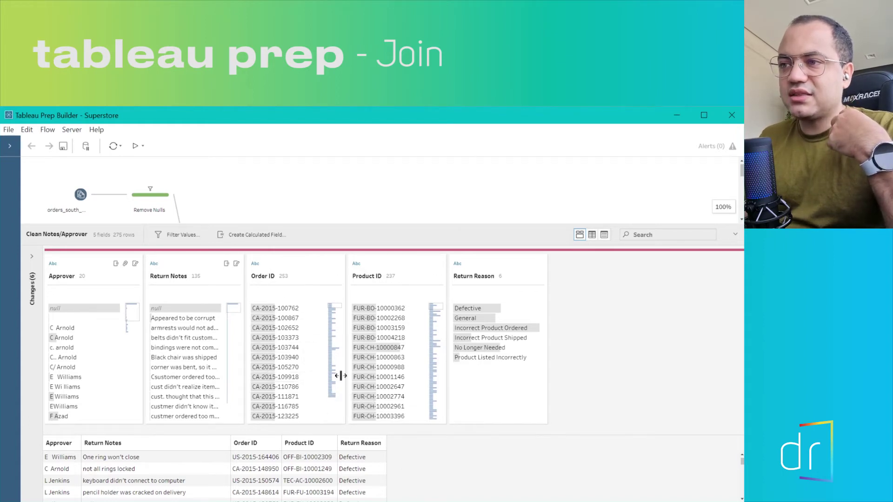
pyautogui.click(379, 309)
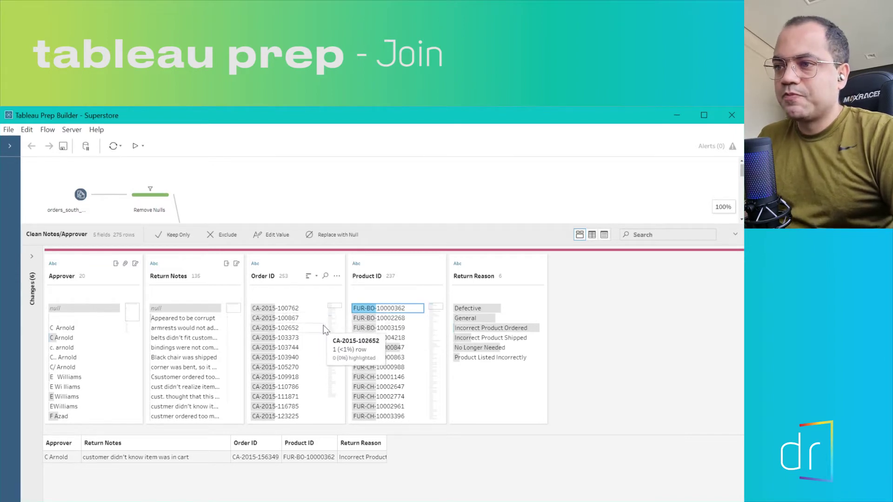
pyautogui.click(295, 308)
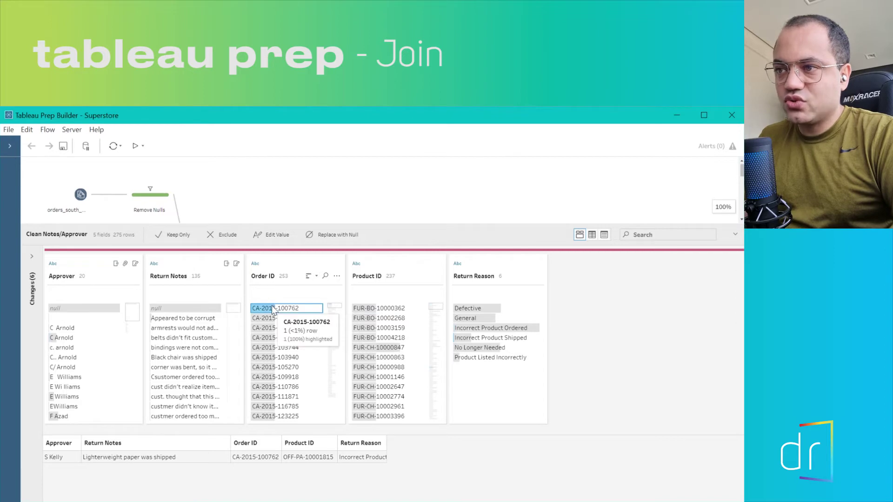
pyautogui.click(403, 308)
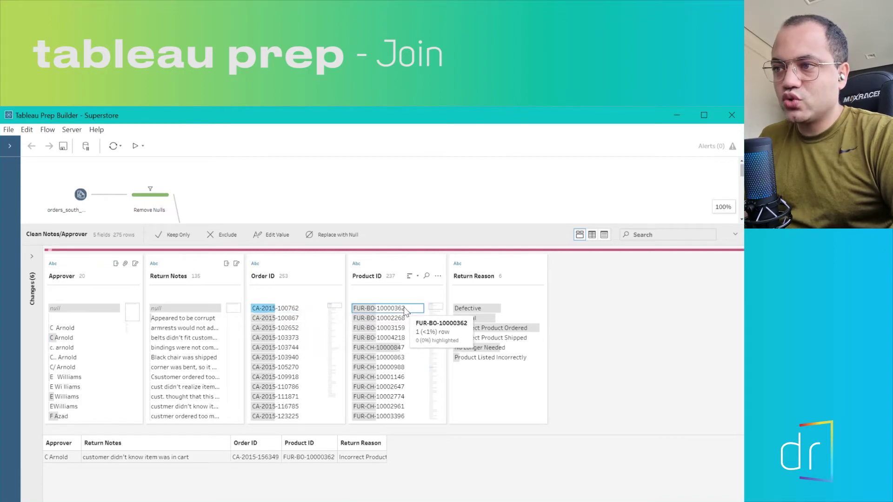
pyautogui.click(269, 307)
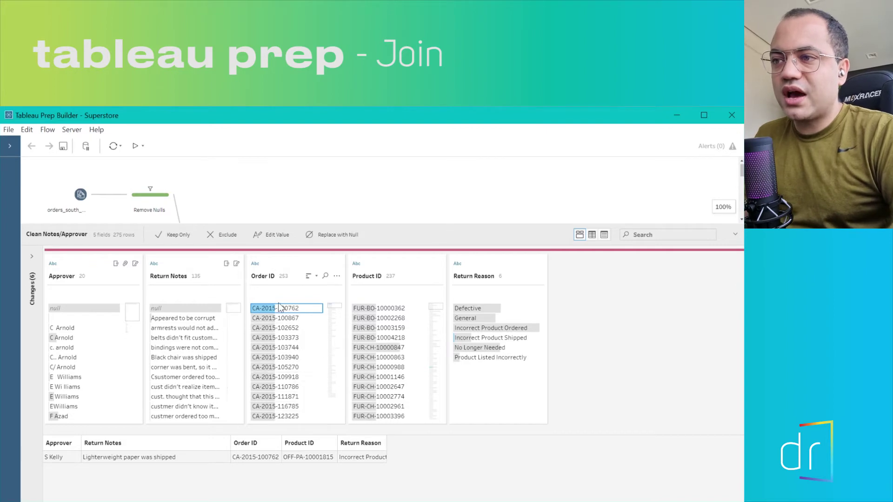
pyautogui.click(280, 308)
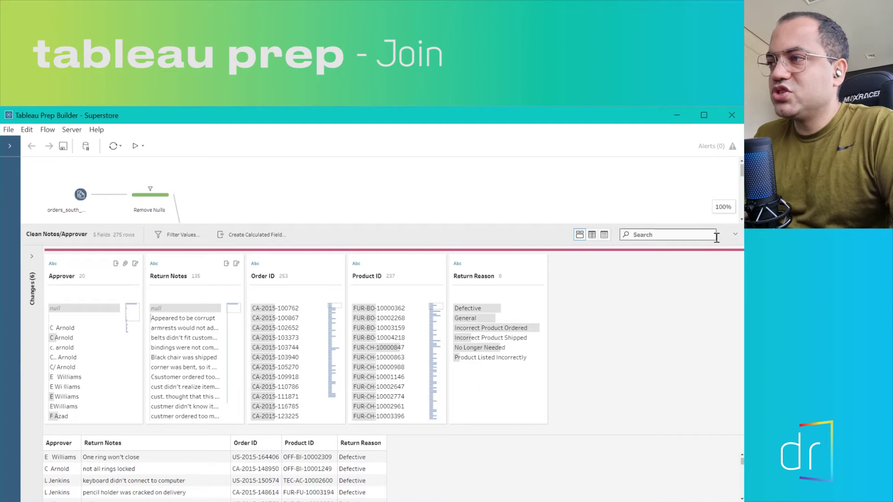
pyautogui.click(735, 234)
# Step: Review the clauses, join type and results of the Orders + Returns join and return to the full flow view
pyautogui.click(325, 369)
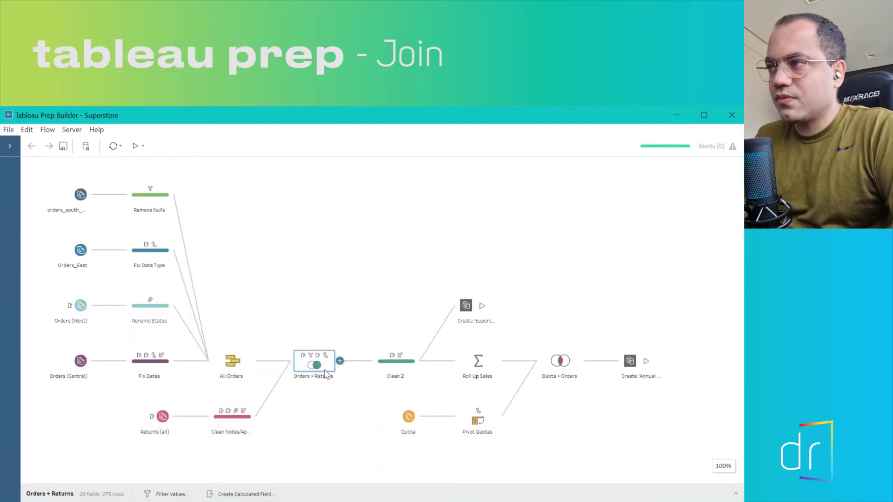
pyautogui.click(735, 493)
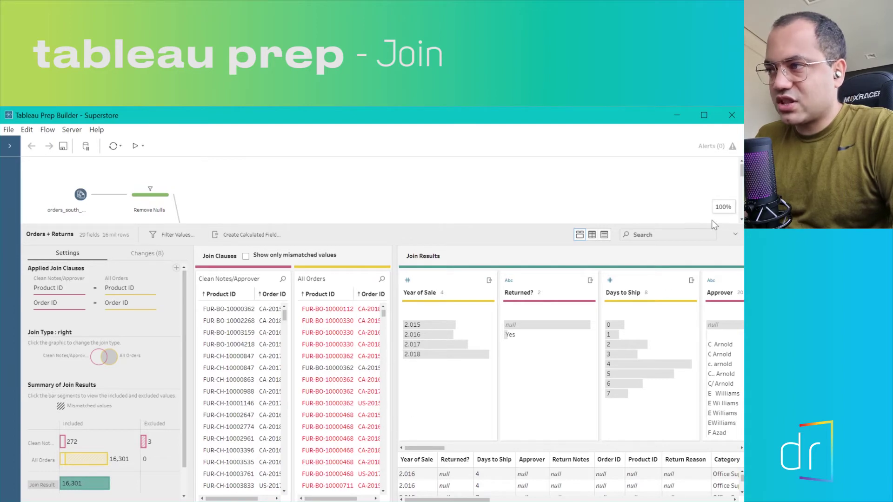
pyautogui.click(733, 235)
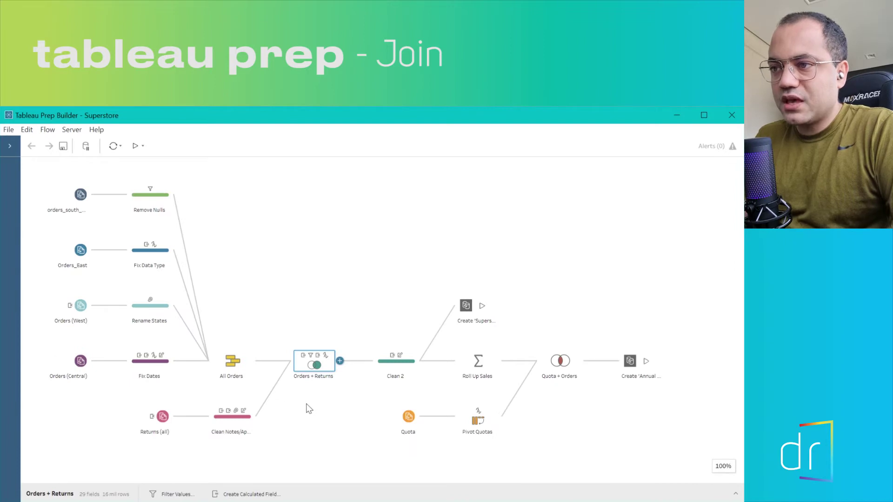
pyautogui.click(308, 409)
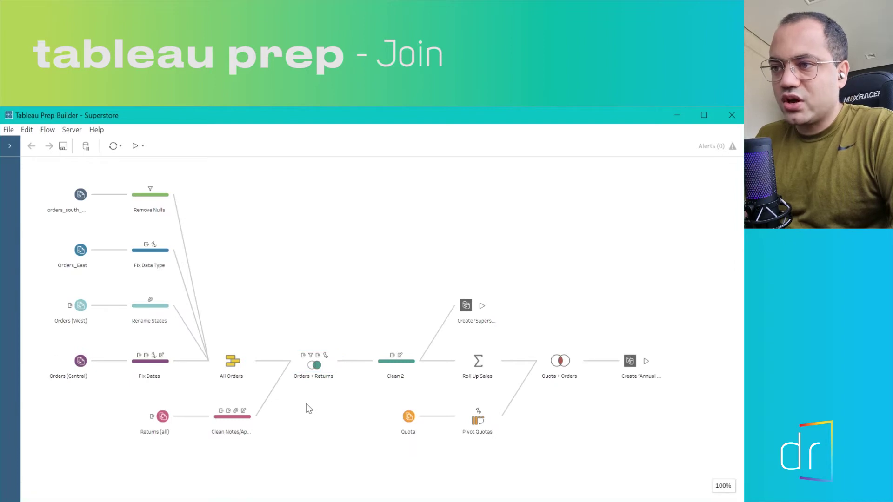
# Step: Delete the Orders + Returns join and all remaining steps downstream of it, including the Quota branch and the outputs
pyautogui.click(320, 366)
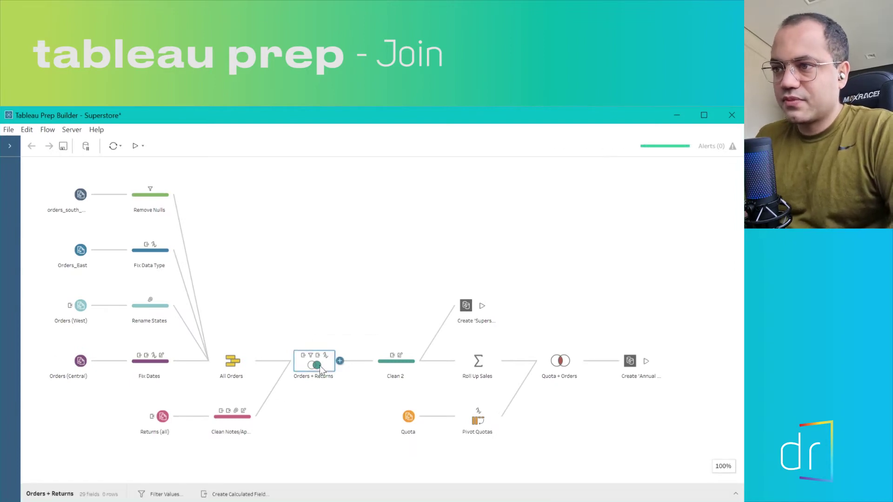
pyautogui.press('Delete')
pyautogui.moveTo(325, 240); pyautogui.dragTo(697, 467)
pyautogui.press('Delete')
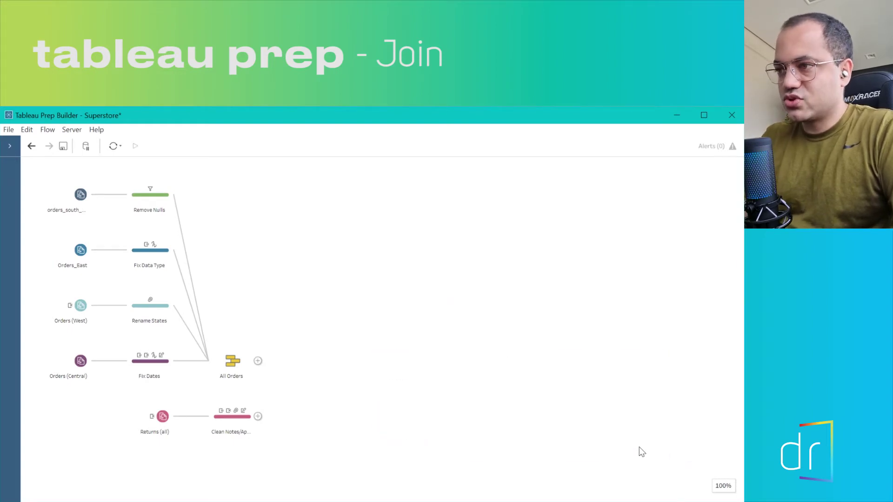
pyautogui.moveTo(349, 295); pyautogui.dragTo(739, 437)
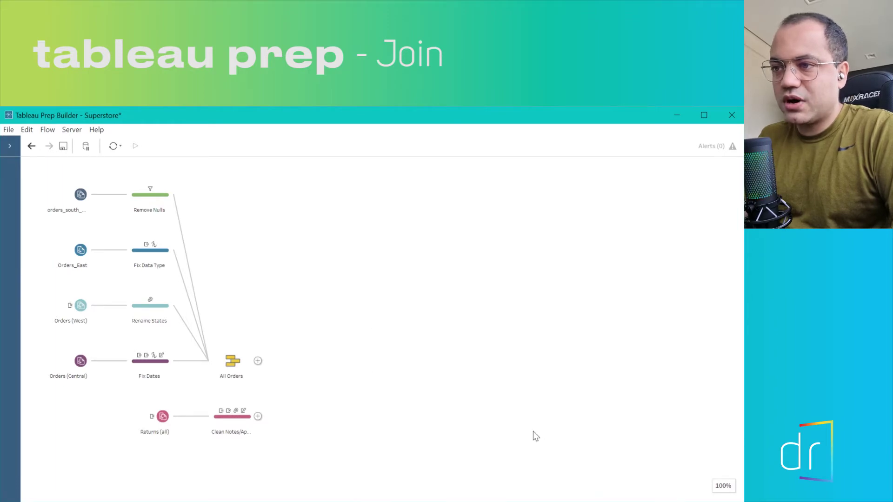
# Step: Add a Join step after All Orders and connect Clean Notes/Approver to it as the second input
pyautogui.click(258, 362)
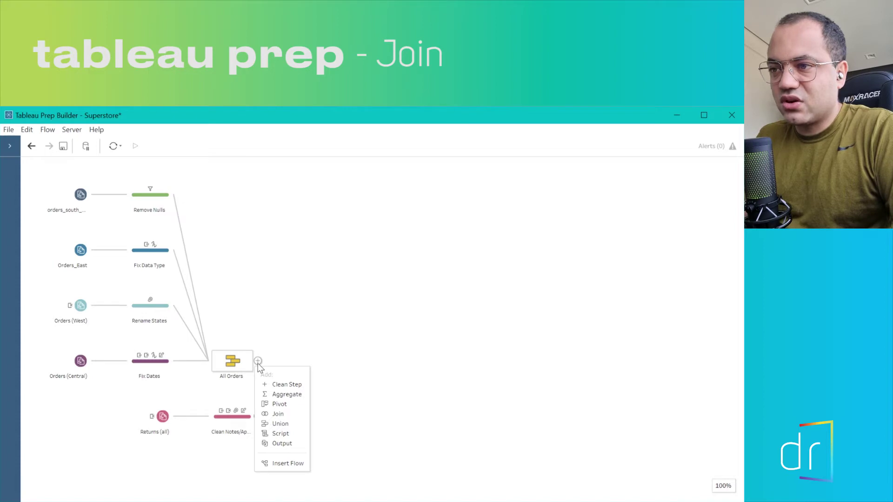
pyautogui.click(279, 414)
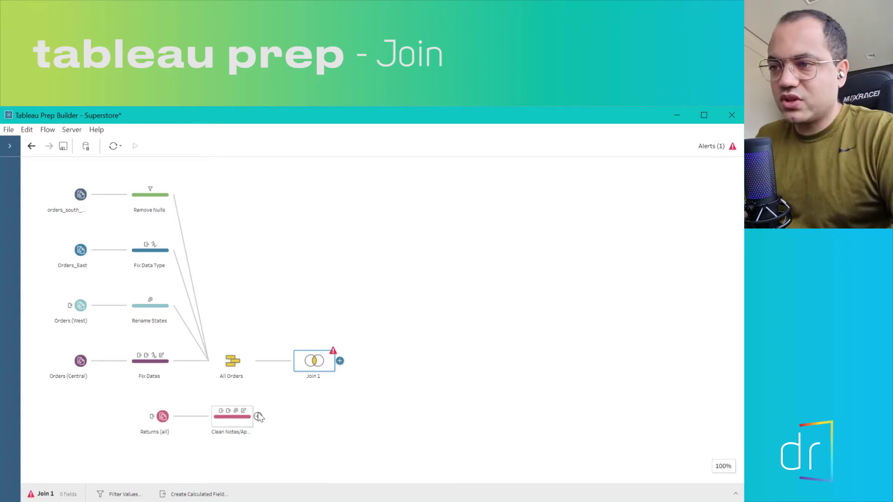
pyautogui.moveTo(236, 421); pyautogui.dragTo(295, 363)
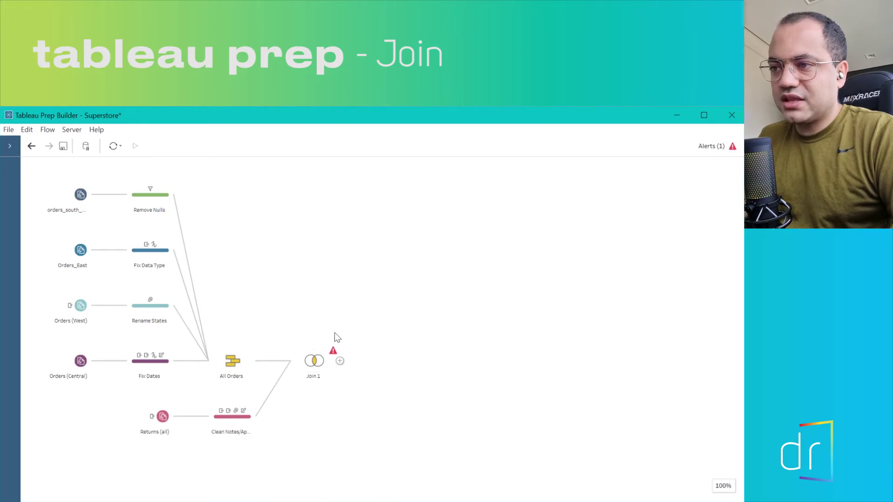
# Step: Open the new join's settings and browse the All Orders and Clean Notes/Approver fields available for a join clause
pyautogui.click(325, 361)
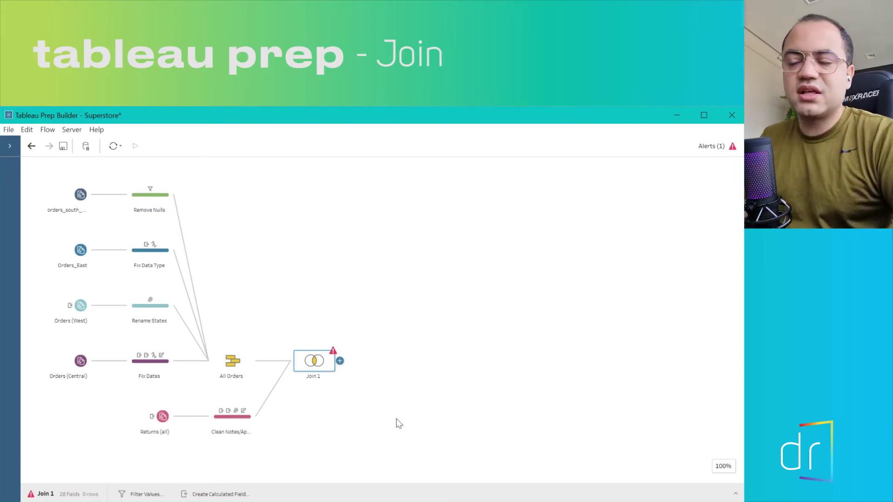
pyautogui.click(735, 494)
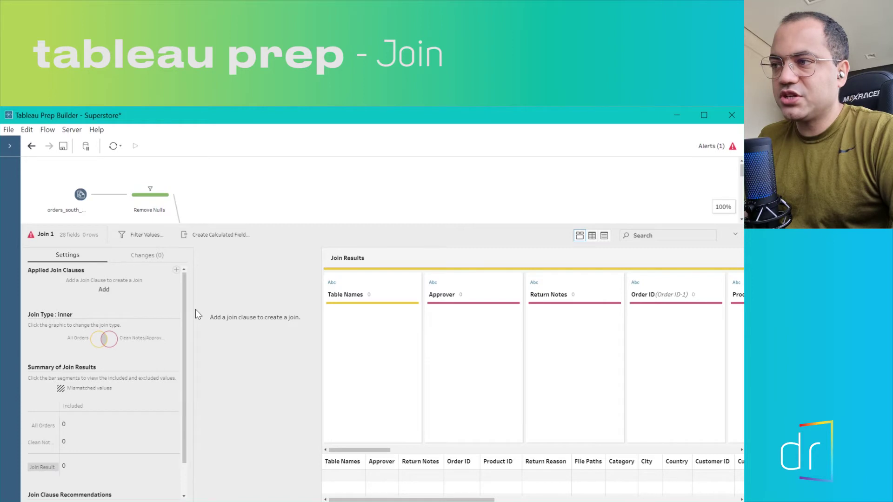
pyautogui.click(102, 291)
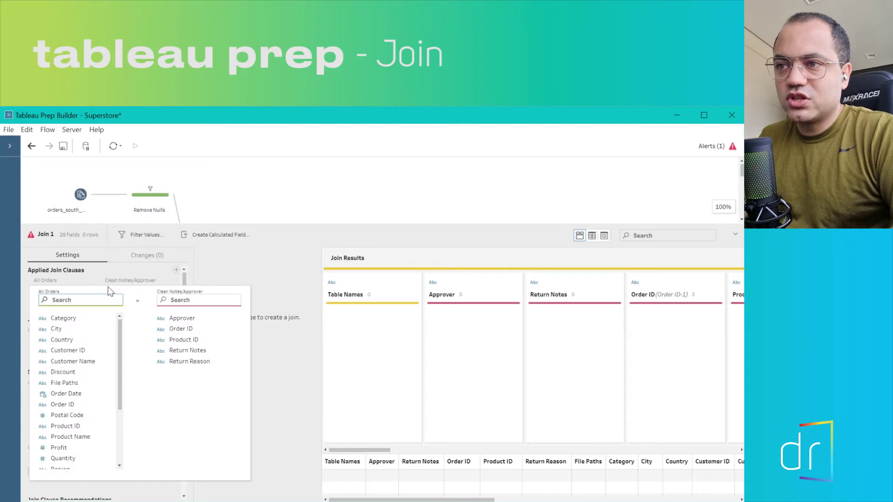
pyautogui.click(112, 280)
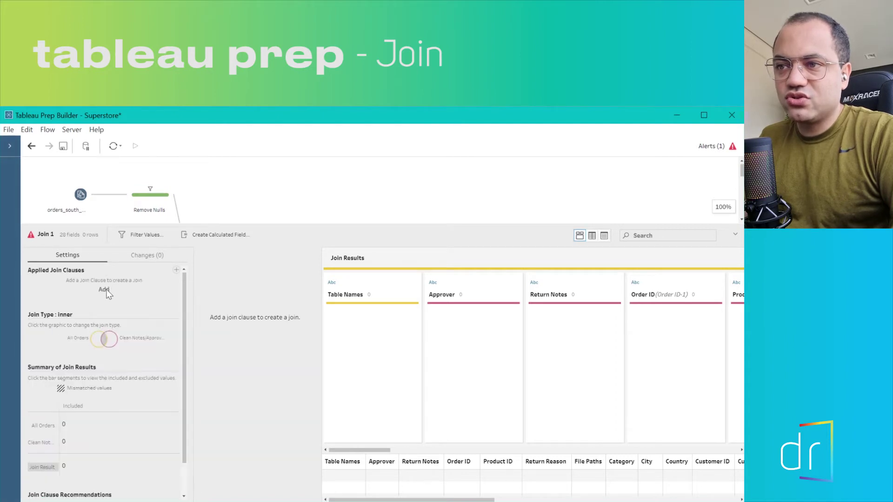
pyautogui.click(105, 290)
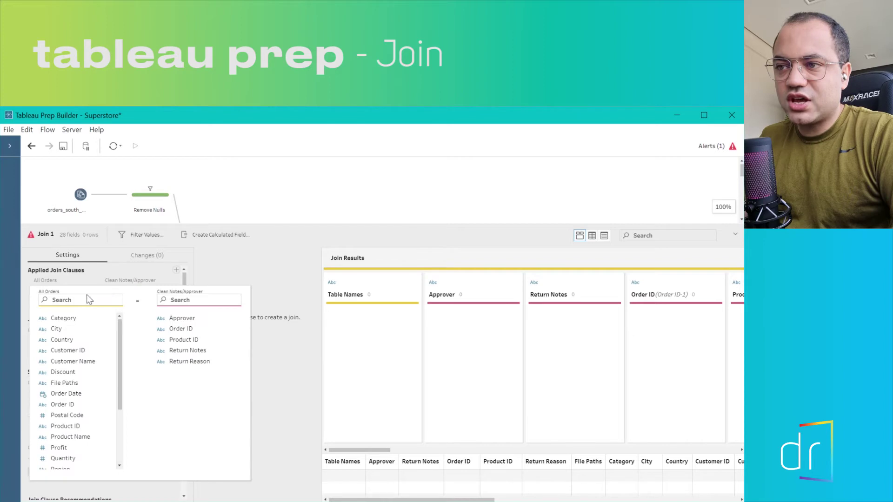
pyautogui.scroll(-3, 68, 387)
pyautogui.scroll(3, 69, 388)
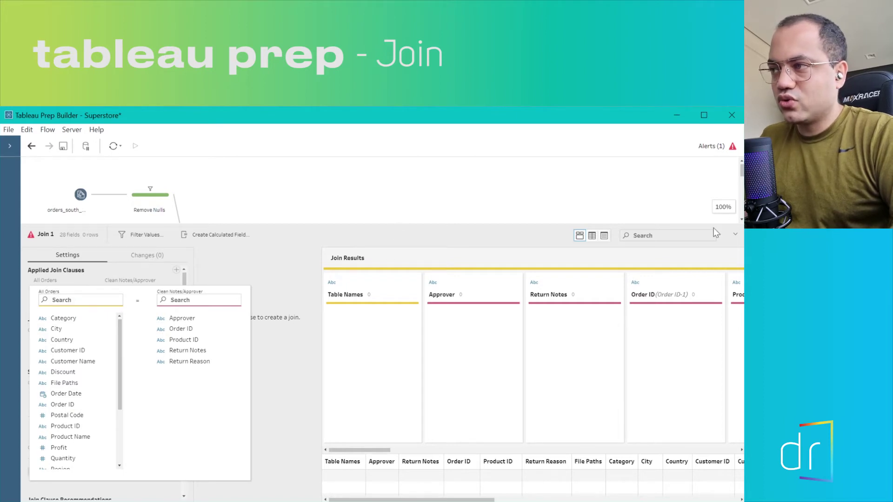
# Step: Return to the full flow view and identify All Orders and Clean Notes/Approver as the two inputs of the join
pyautogui.click(734, 235)
pyautogui.click(735, 235)
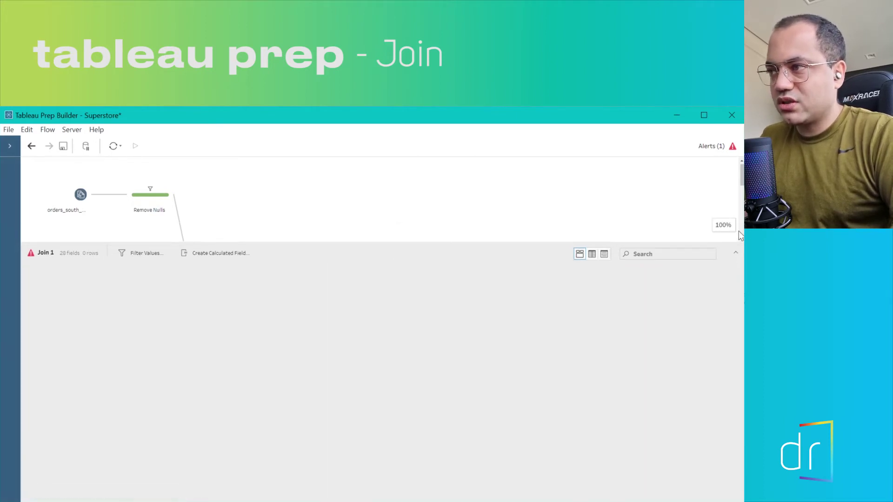
pyautogui.click(236, 364)
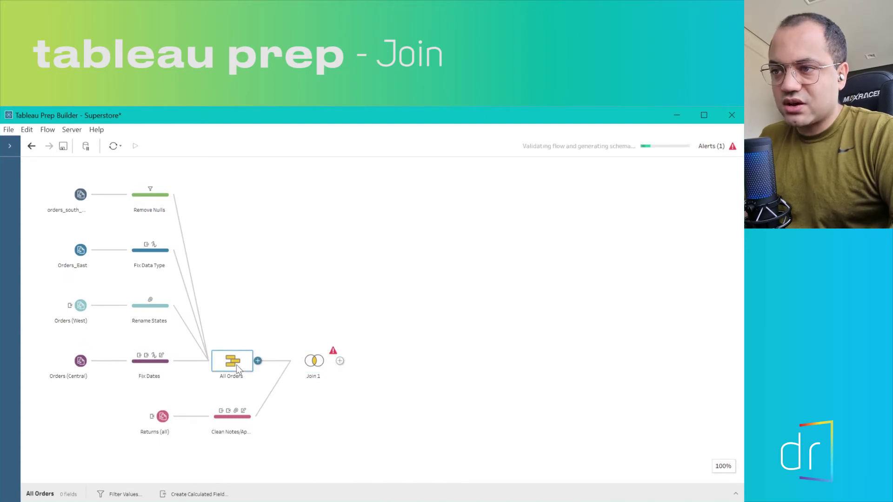
pyautogui.click(237, 420)
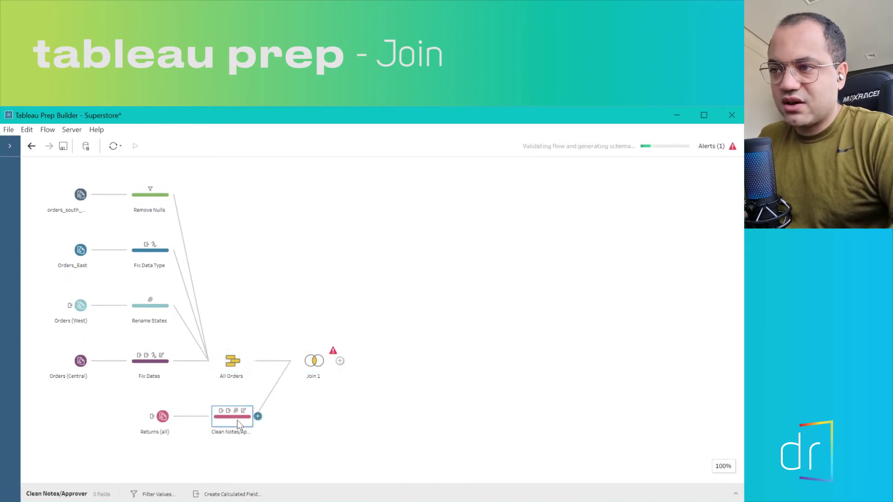
# Step: Reopen the new join's settings and add a join clause matching Order ID in All Orders to Order ID in Clean Notes/Approver
pyautogui.click(320, 369)
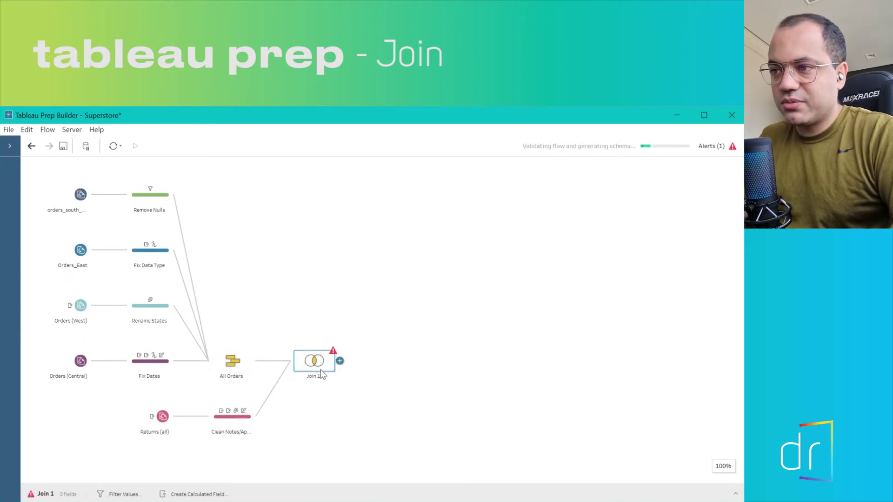
pyautogui.click(736, 495)
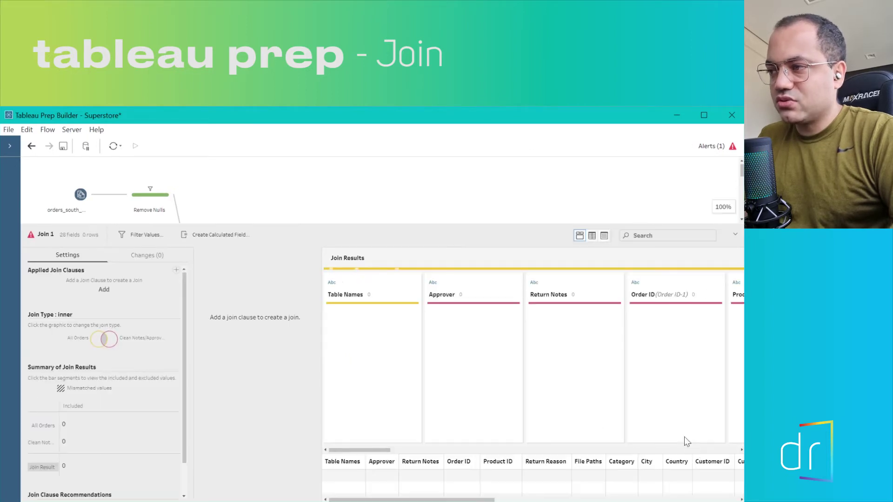
pyautogui.click(104, 289)
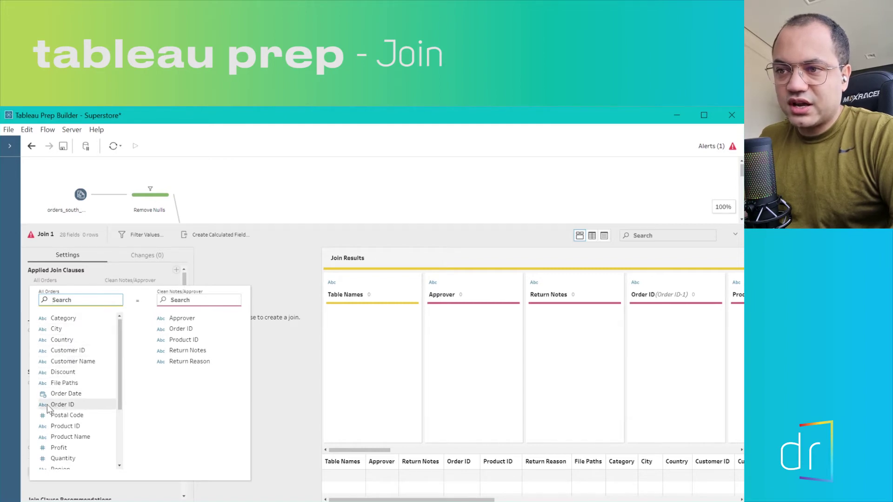
pyautogui.click(64, 403)
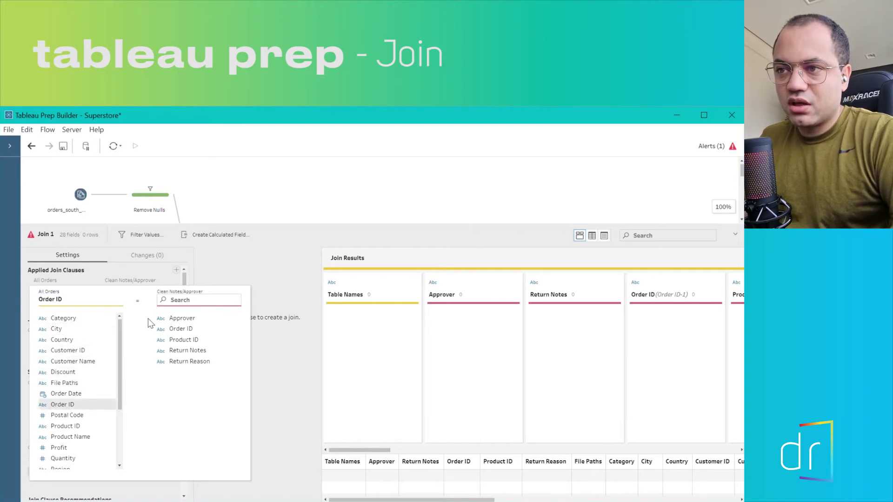
pyautogui.click(191, 328)
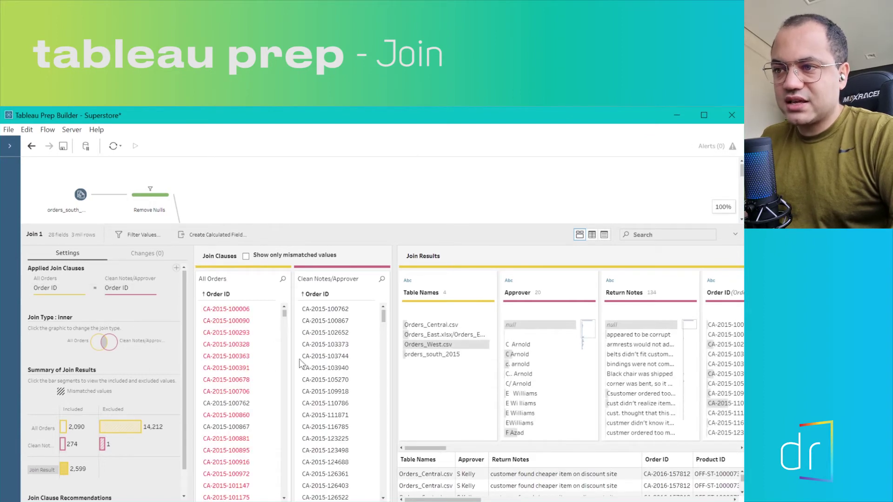
# Step: Examine the inner join's summary of included and excluded rows for the Order ID clause
pyautogui.scroll(-1, 122, 385)
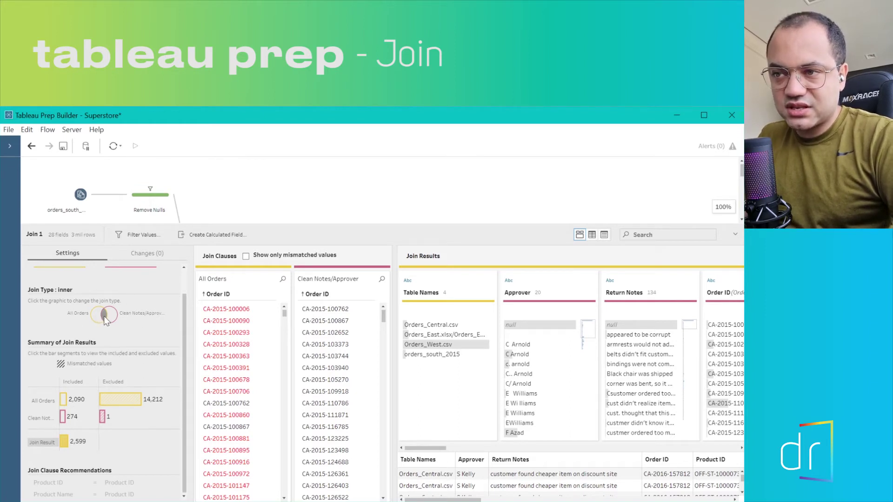
pyautogui.moveTo(108, 403)
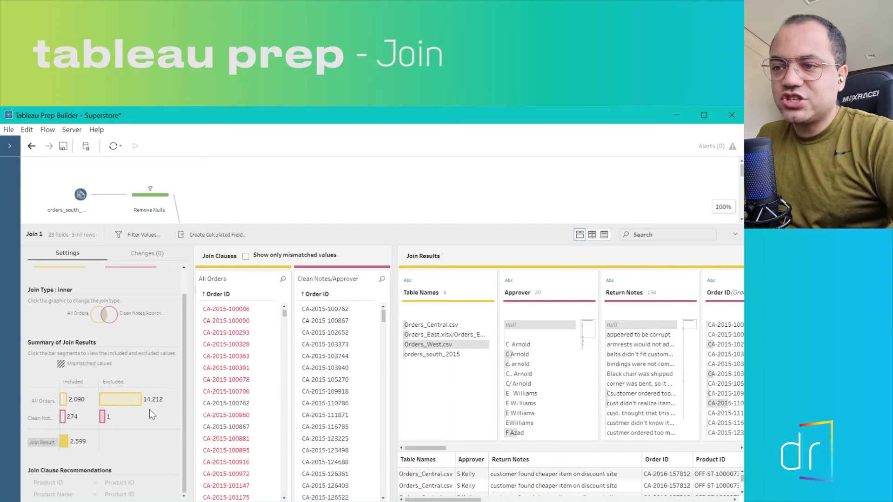
pyautogui.scroll(2, 149, 413)
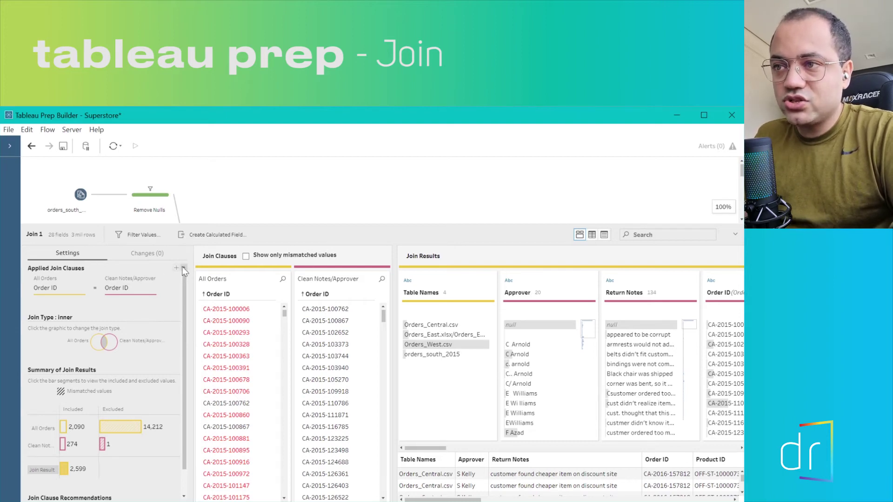
# Step: Add a second join clause matching Product ID in All Orders to Product ID in Clean Notes/Approver
pyautogui.click(176, 269)
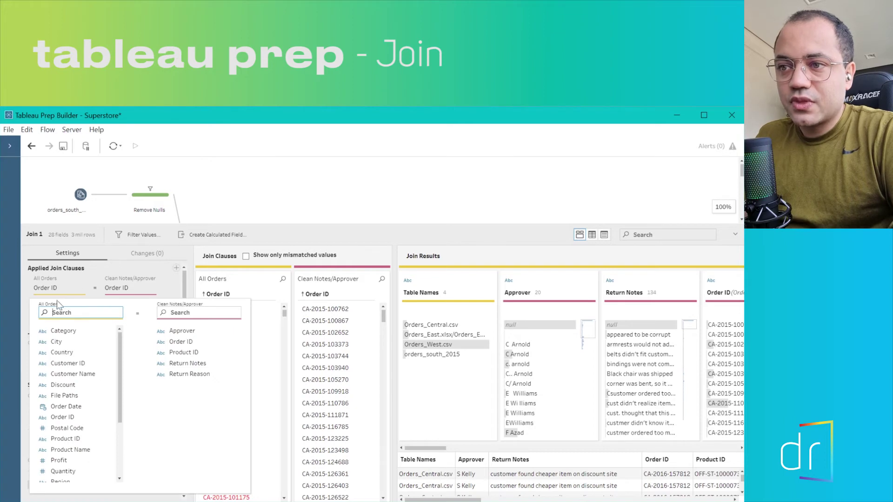
pyautogui.click(66, 439)
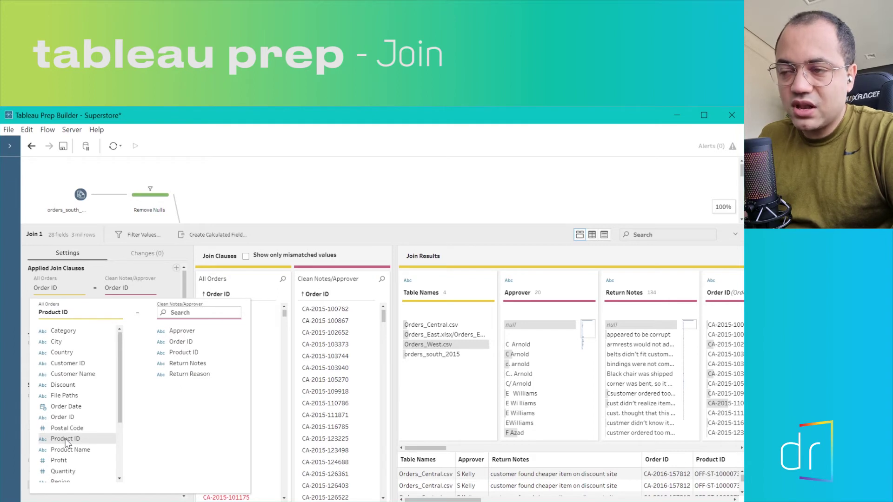
pyautogui.click(196, 354)
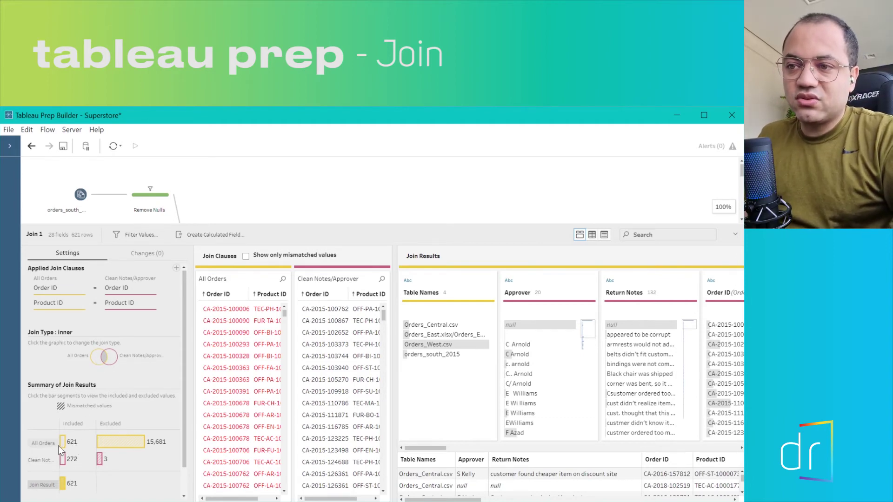
# Step: Examine the included, excluded and joined row counts of both inputs with the Order ID and Product ID clauses applied
pyautogui.scroll(-1, 56, 439)
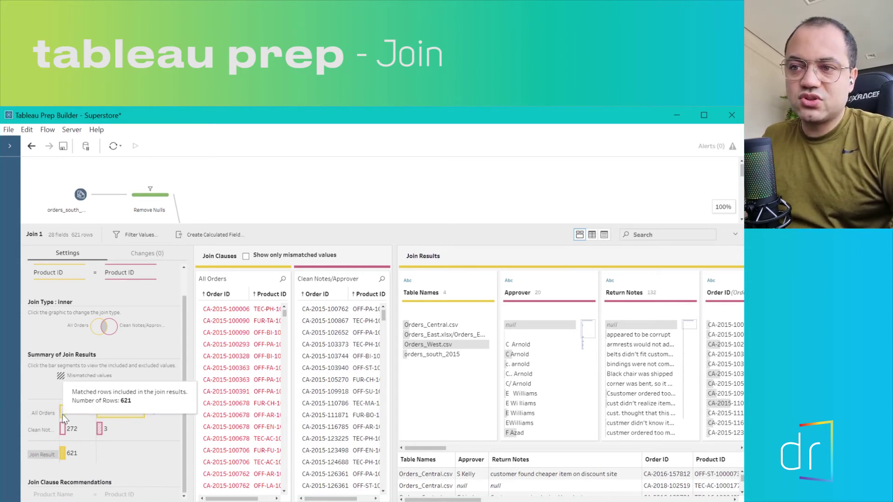
pyautogui.moveTo(118, 420)
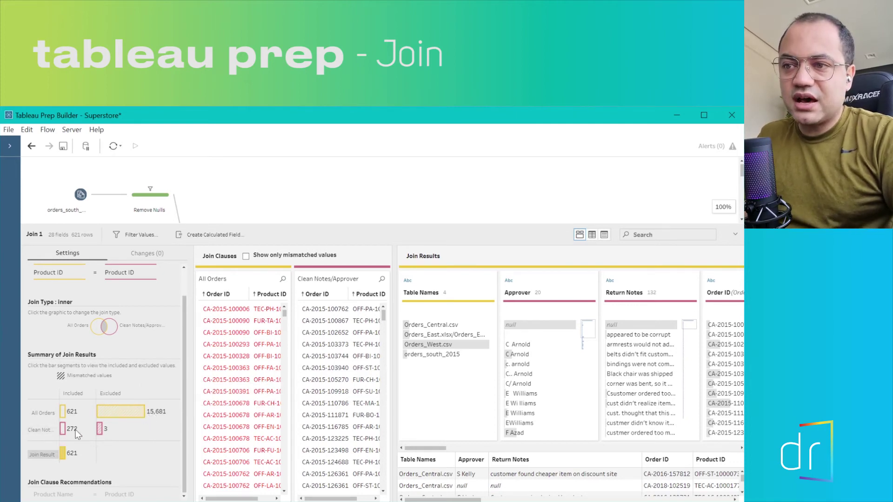
pyautogui.moveTo(62, 432)
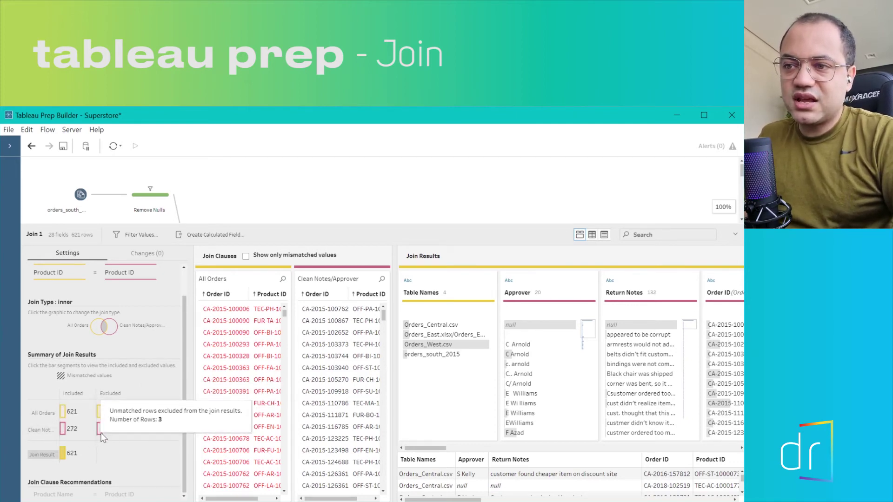
pyautogui.moveTo(100, 434)
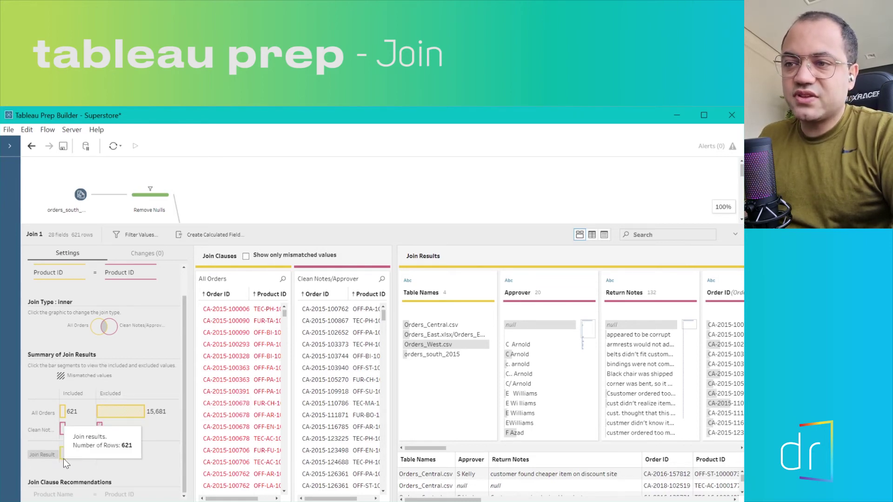
pyautogui.moveTo(64, 459)
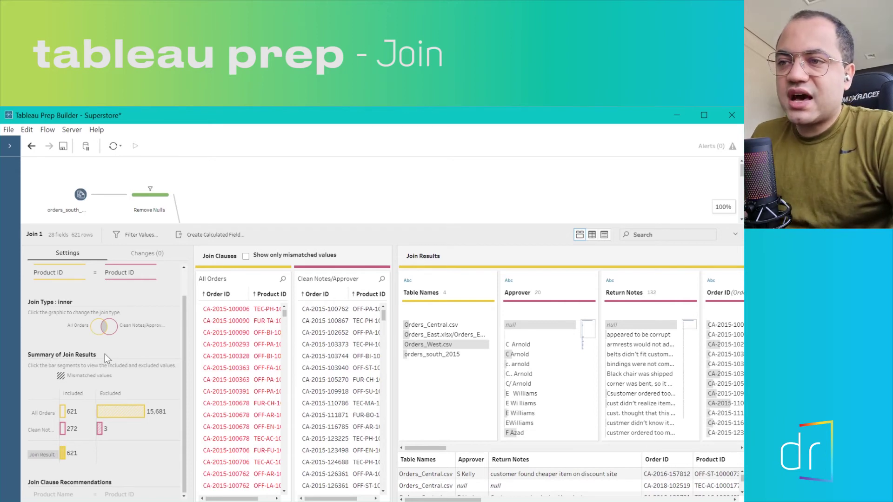
# Step: Change the join type to left and highlight the null Approver rows across the join result fields
pyautogui.click(97, 327)
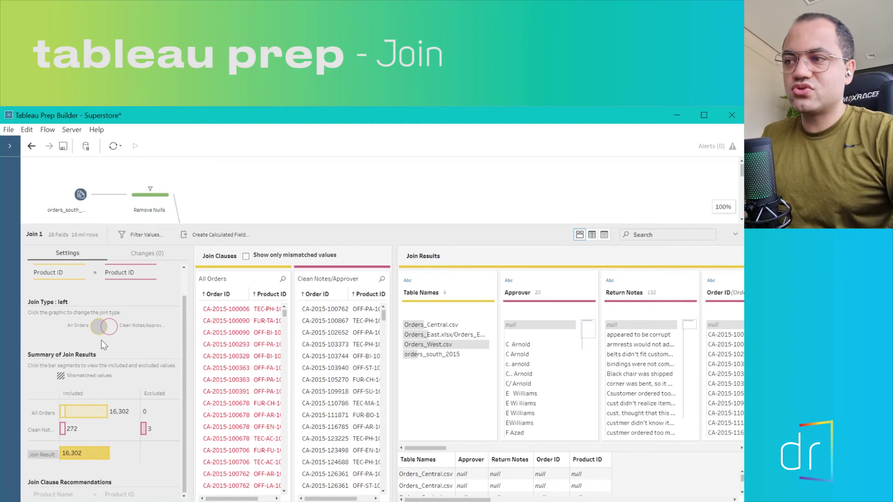
pyautogui.moveTo(513, 328)
pyautogui.moveTo(533, 353)
pyautogui.click(537, 326)
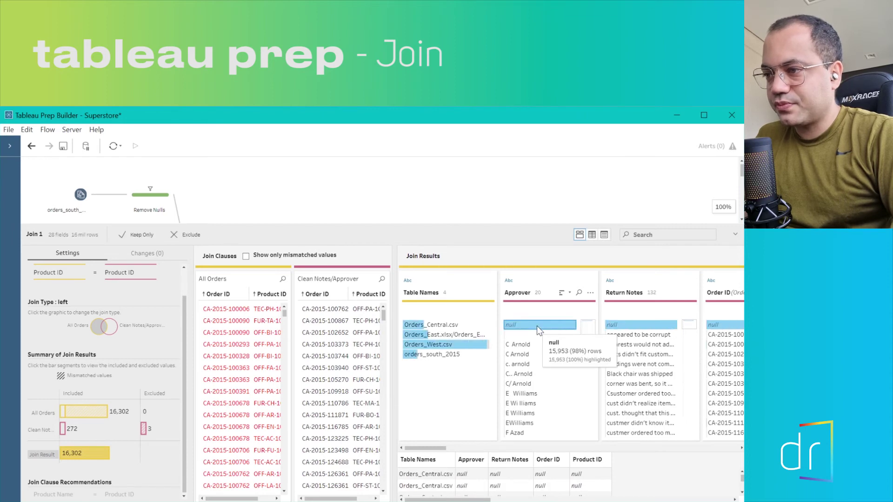
pyautogui.moveTo(435, 448)
pyautogui.mouseDown()
pyautogui.moveTo(471, 451)
pyautogui.moveTo(427, 450)
pyautogui.mouseUp()
pyautogui.moveTo(517, 322)
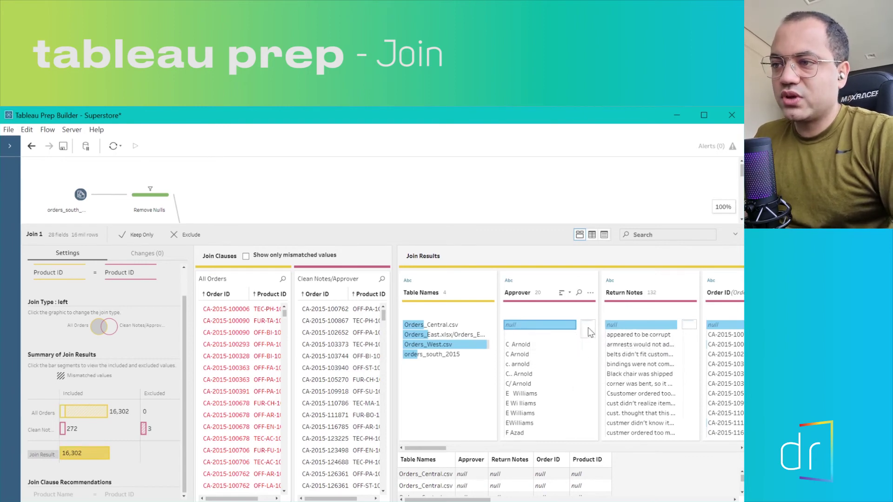
pyautogui.moveTo(429, 449); pyautogui.dragTo(543, 447)
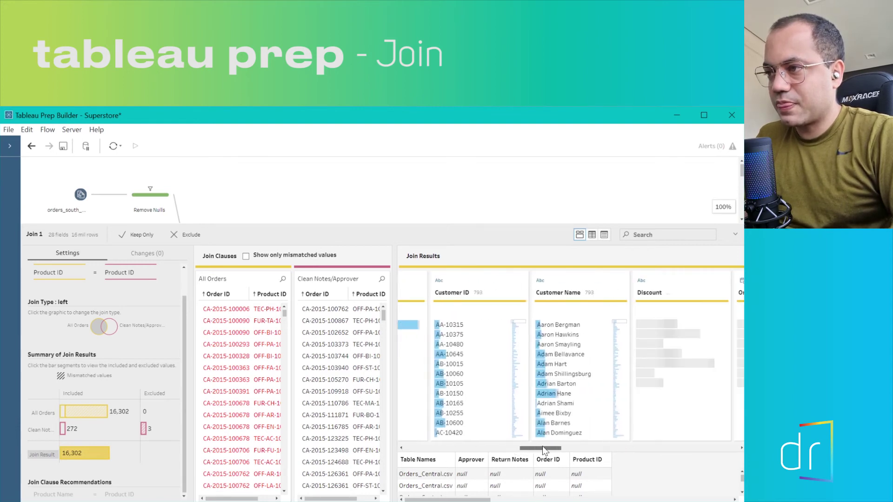